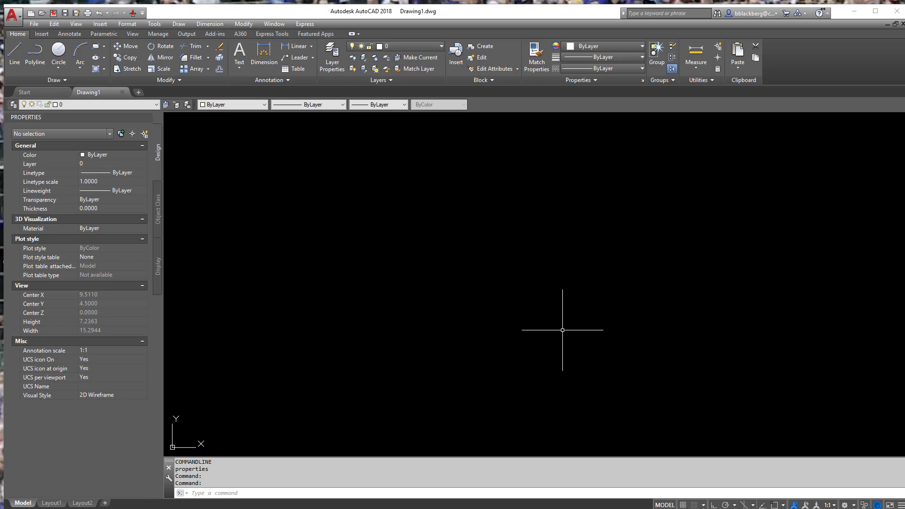
Step: Choose Multiline Text from the Home tab's Annotation Text dropdown
click(240, 69)
click(262, 91)
Step: Run MTEXT and pick two corners to define the text box
key(Escape)
text(mtext)
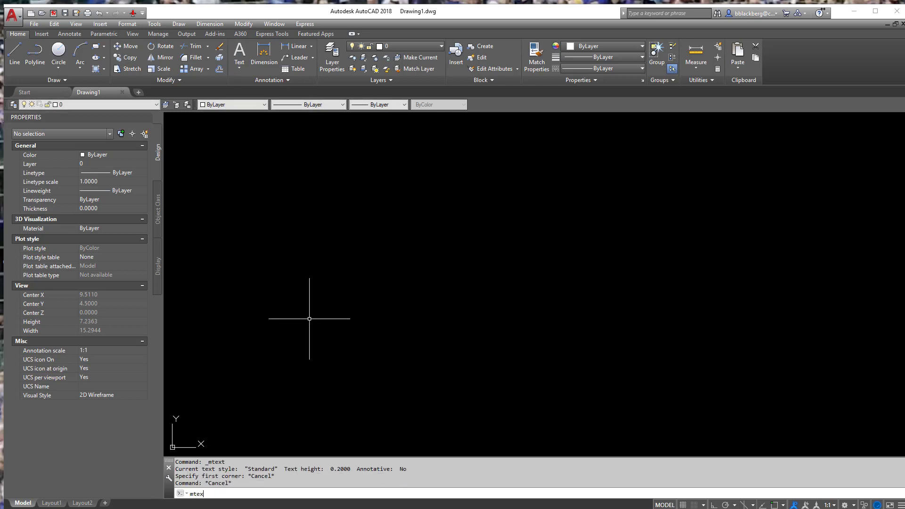
key(Return)
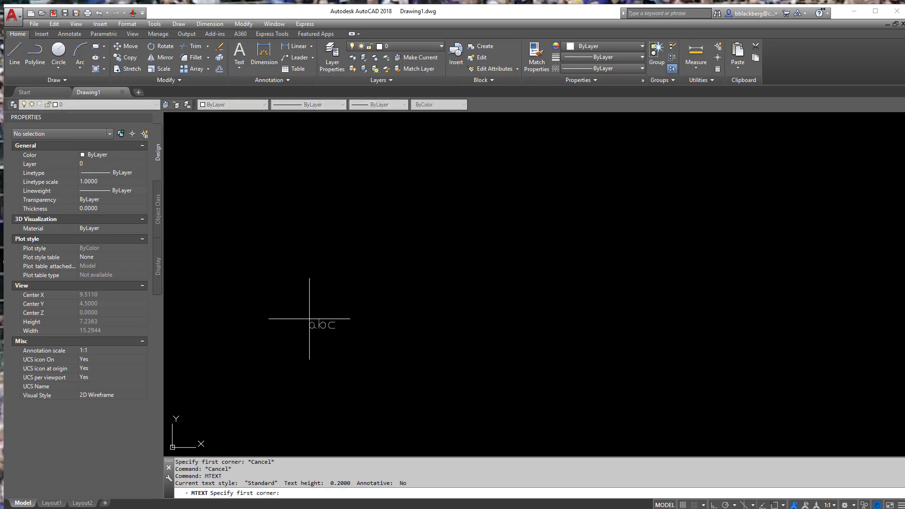
click(327, 308)
click(594, 202)
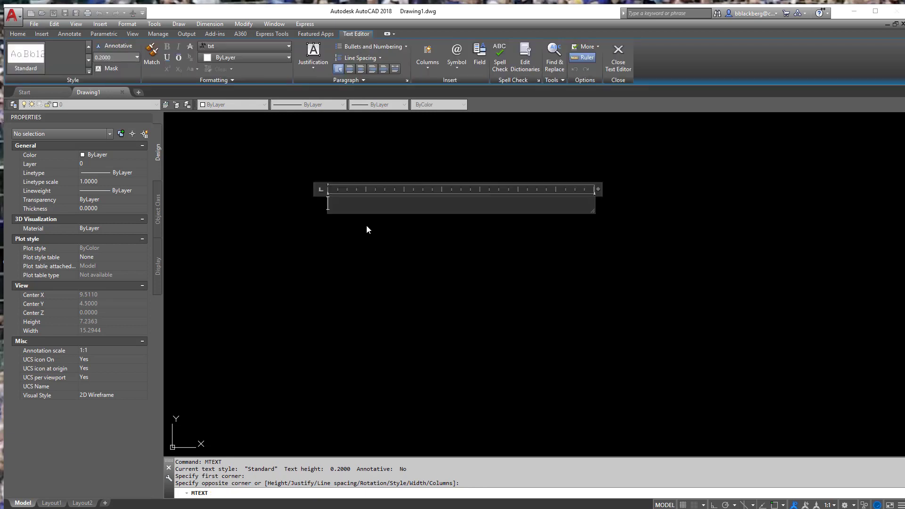
Step: Type the label 'DATE:' in the text editor
middle_drag(349, 238, 372, 269)
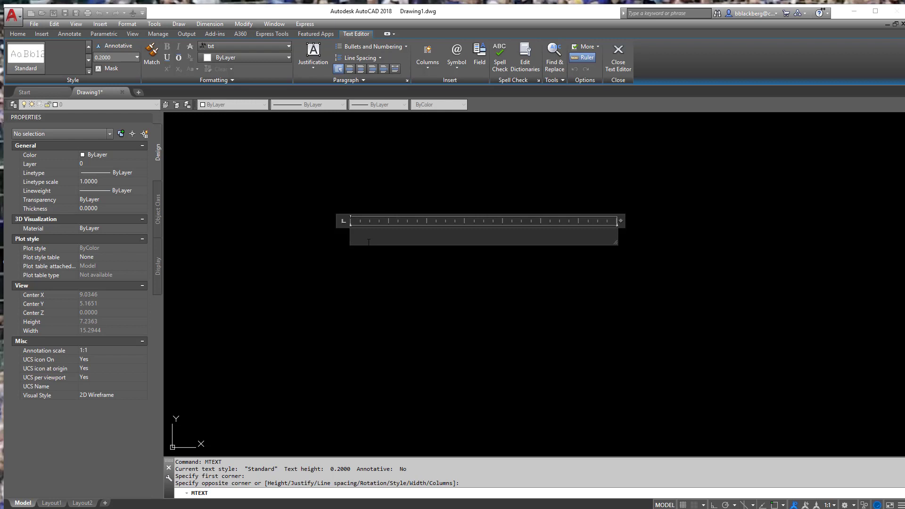
text(Date)
key(BackSpace)
key(BackSpace)
key(BackSpace)
text(ATE: 05/)
key(BackSpace)
key(BackSpace)
key(BackSpace)
Step: Insert a Date field in M/d/yy format after DATE:, reading 5/23/18, then start a new line
right_click(402, 239)
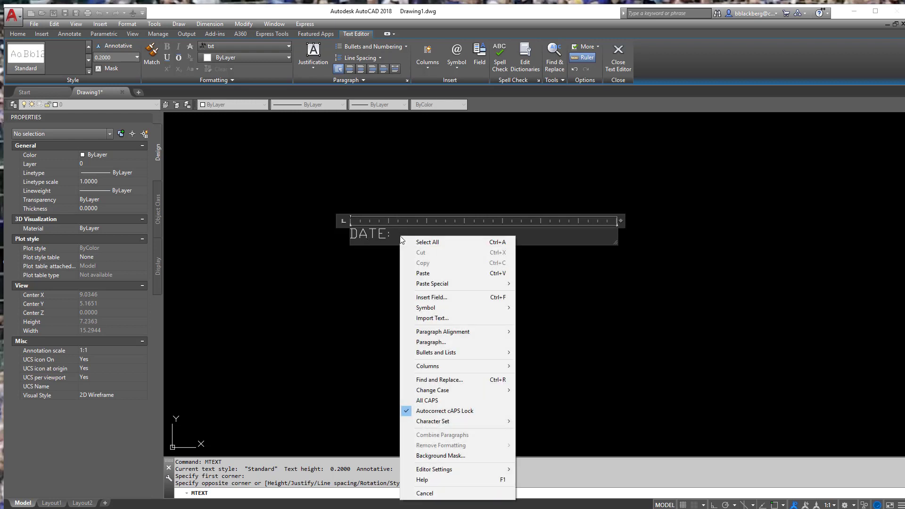
click(426, 297)
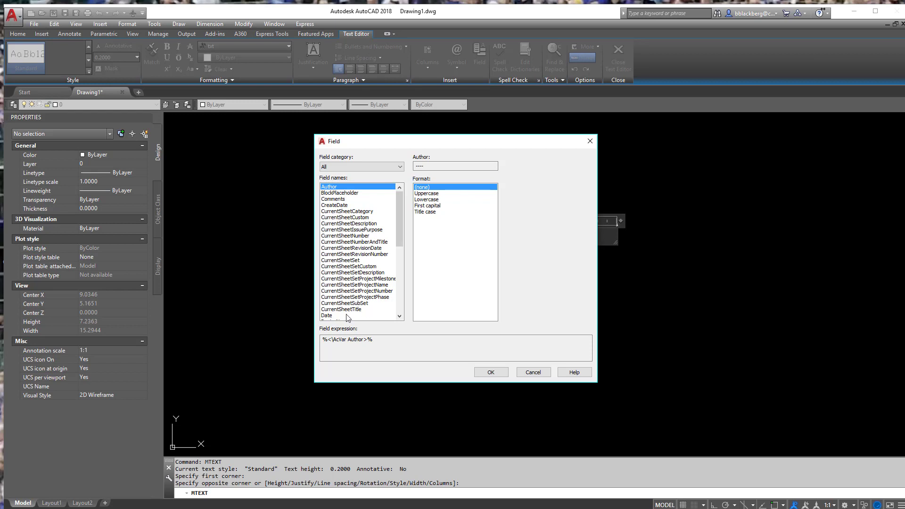
click(330, 316)
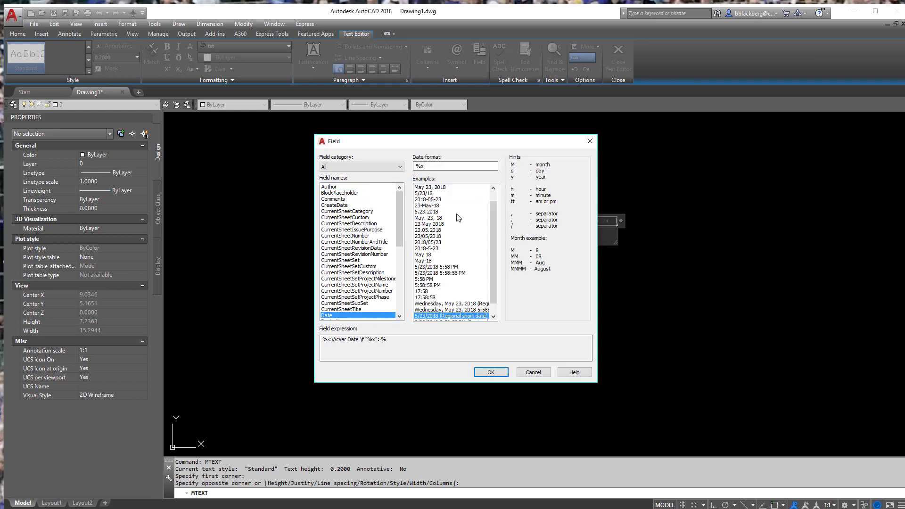
click(438, 189)
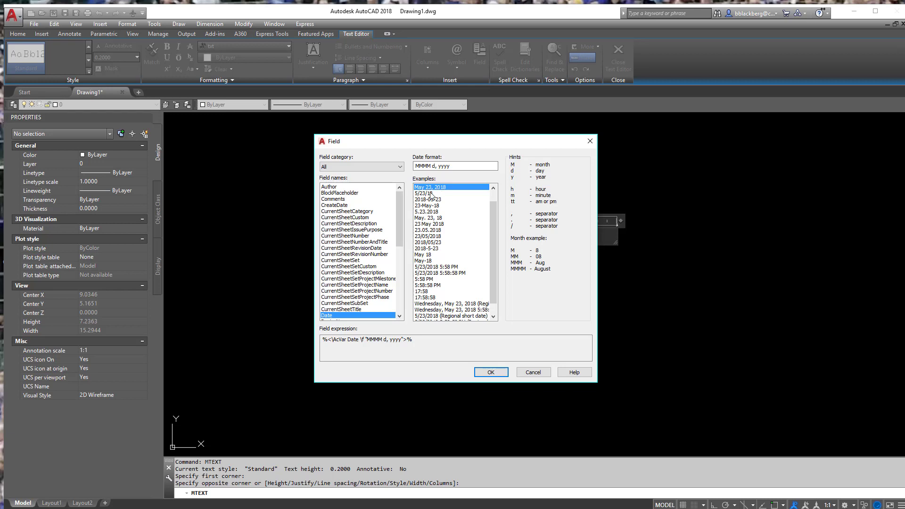
click(422, 193)
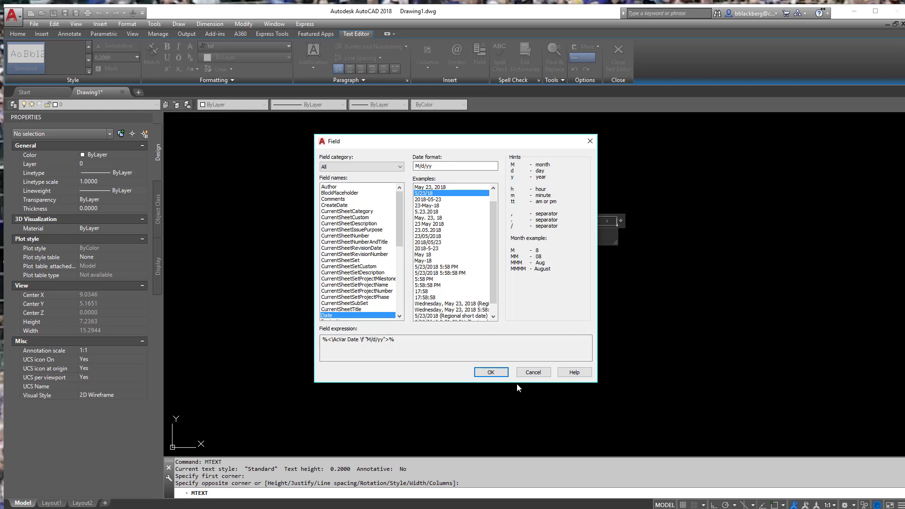
click(490, 372)
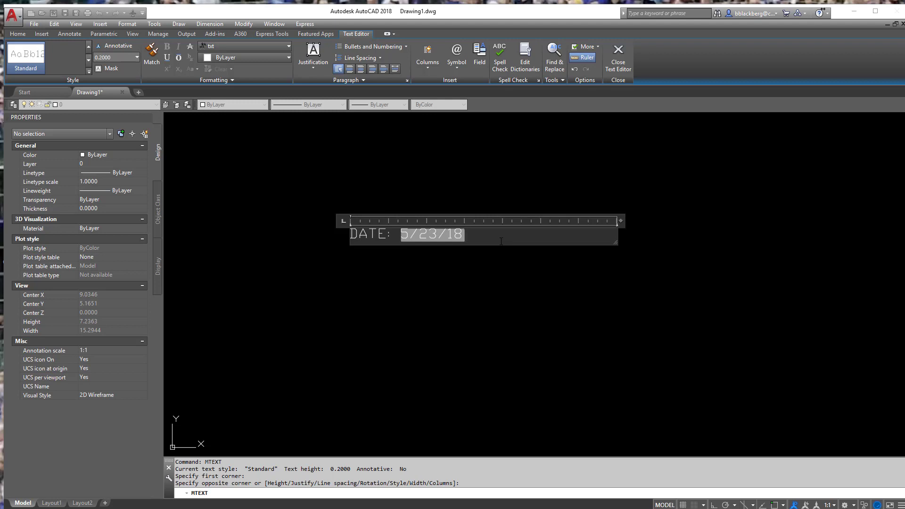
key(Return)
Step: Type 'CREATED DATE:' on the second line of the text
text(cREATE)
key(BackSpace)
key(BackSpace)
key(BackSpace)
key(BackSpace)
key(BackSpace)
key(BackSpace)
key(BackSpace)
key(Return)
text(CREATING)
key(BackSpace)
key(BackSpace)
key(BackSpace)
text(ED DATE:)
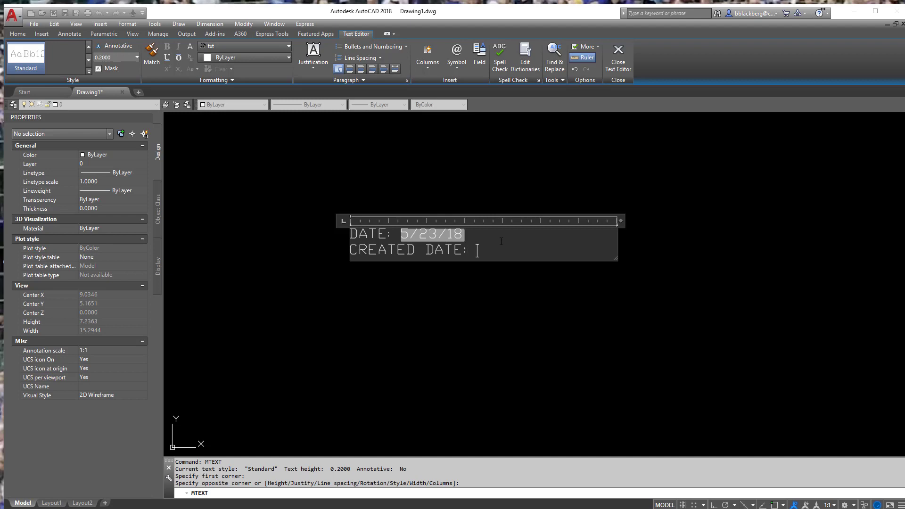
Step: Insert a CreateDate field after CREATED DATE:
right_click(489, 250)
click(521, 313)
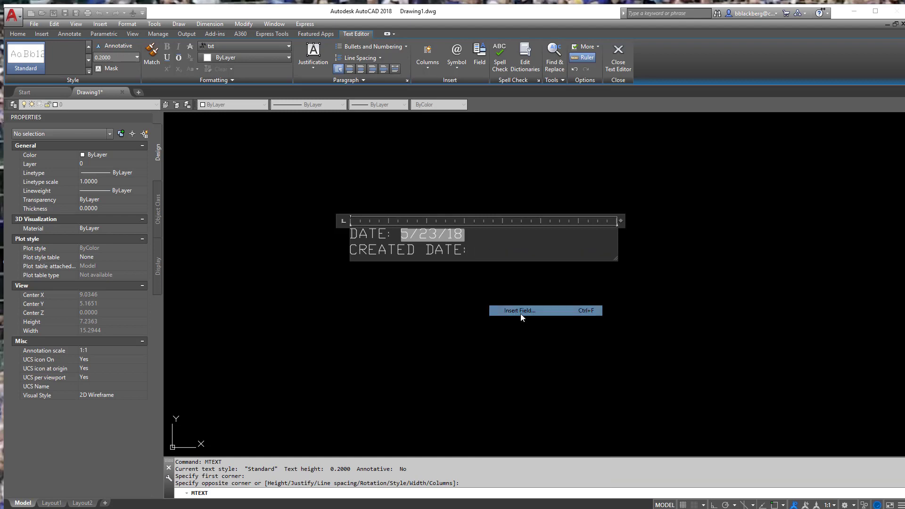
click(346, 206)
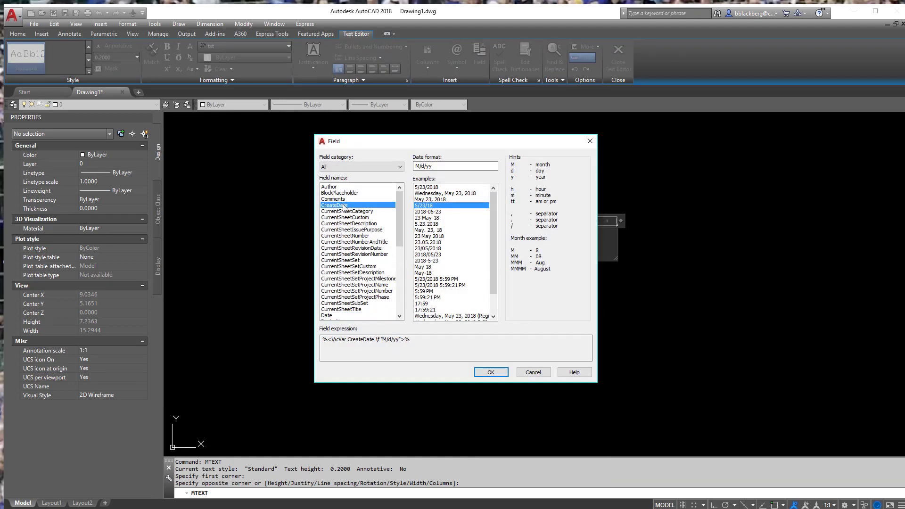
click(501, 376)
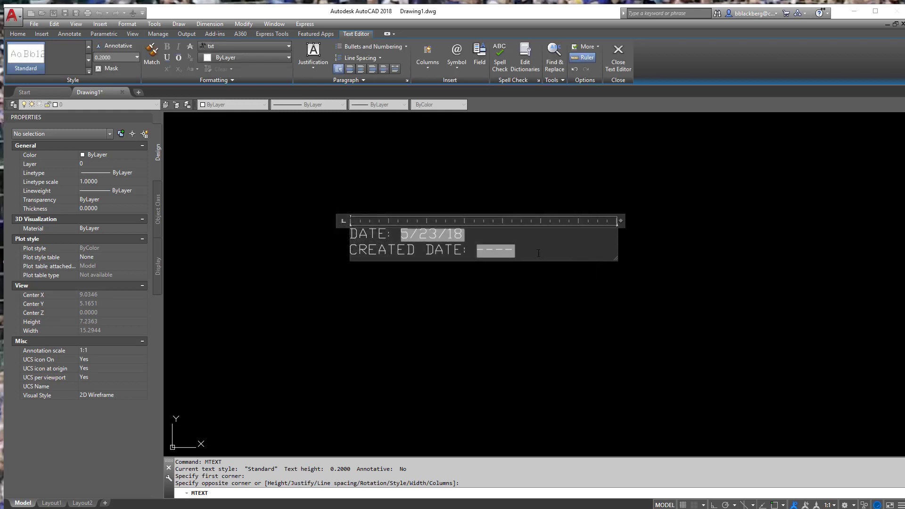
Step: Close the text editor, regenerate with REGENALL, and save the drawing to the Desktop
click(656, 286)
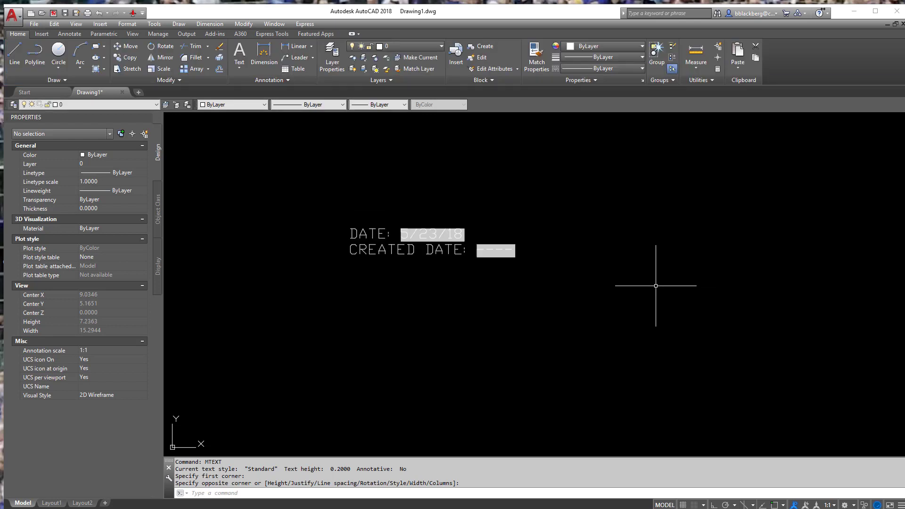
text(REA)
key(Return)
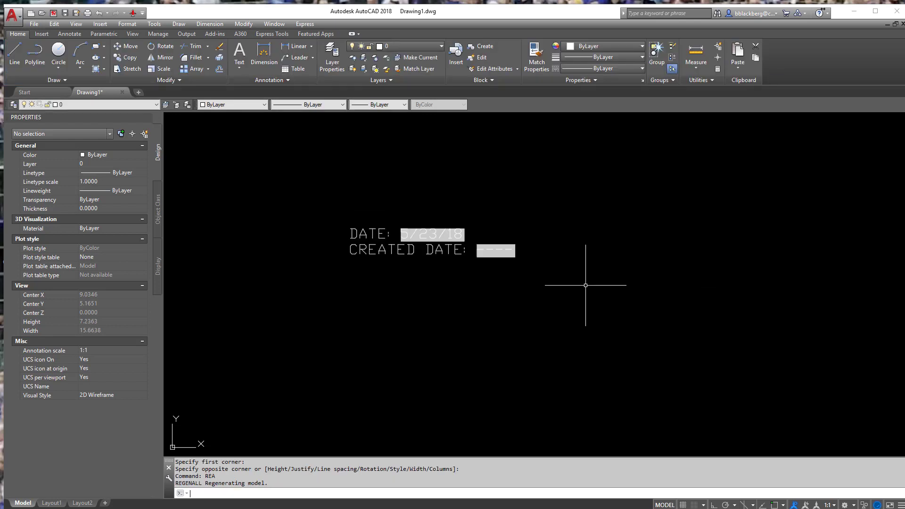
click(66, 13)
click(529, 336)
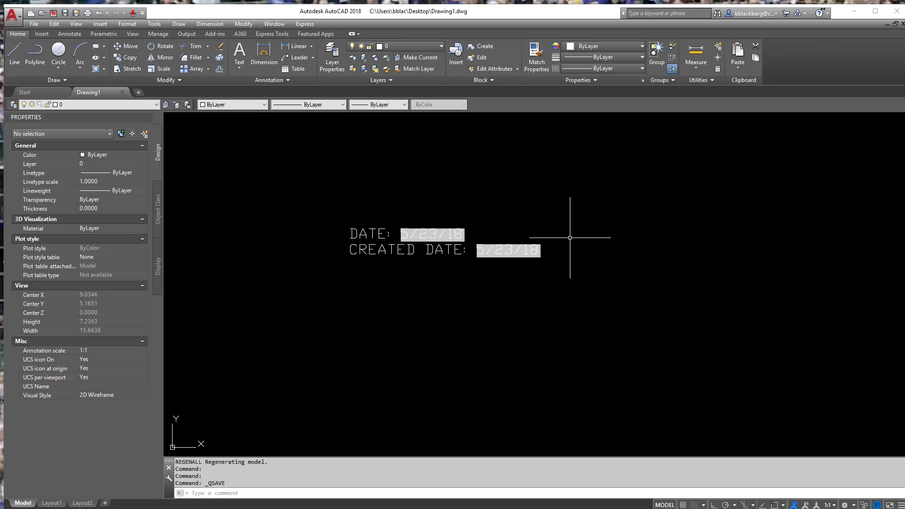
Step: Reopen the multiline text and add an empty third line
double_click(538, 249)
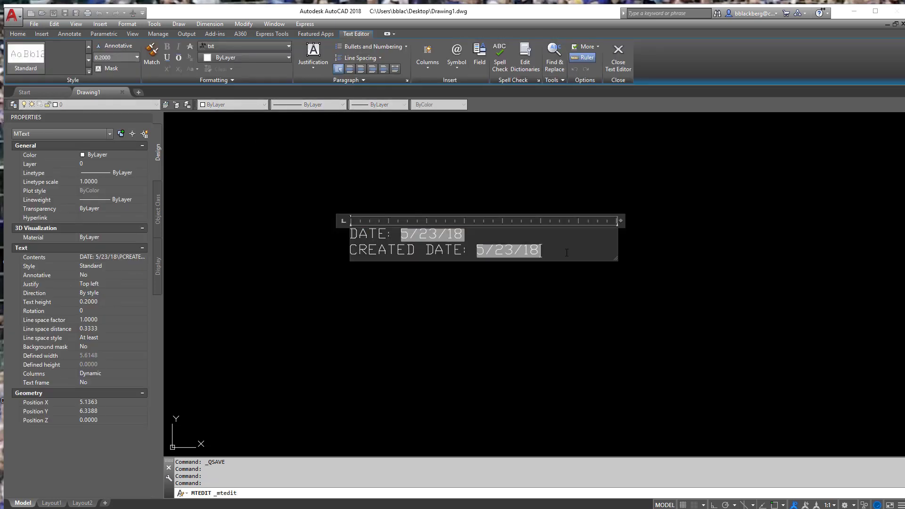
key(Return)
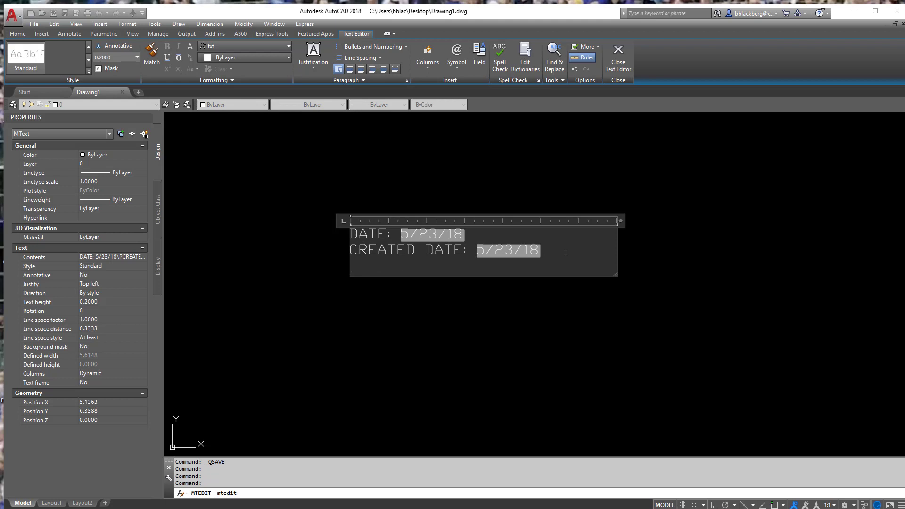
click(616, 344)
key(Escape)
key(Escape)
key(Escape)
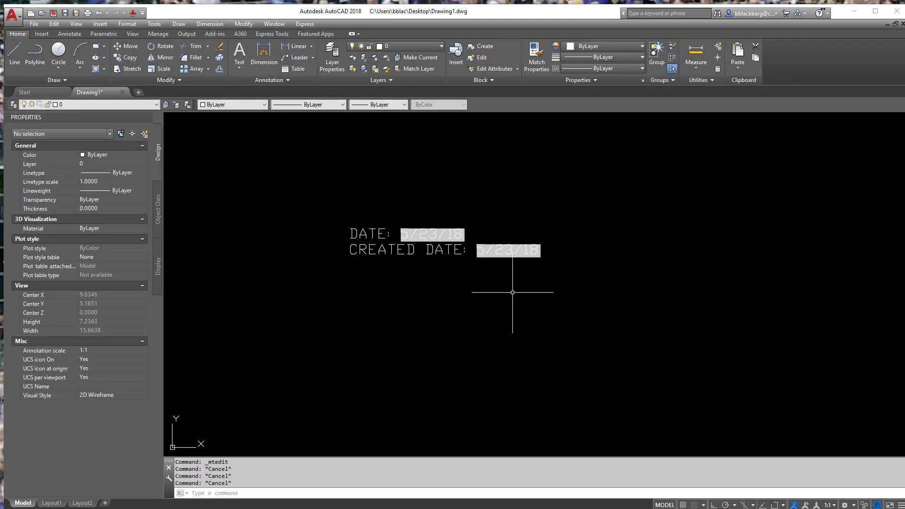
Step: Create single-line text 'ASDASDASDASDASD' below the dates with height 0.2000 and rotation 0
text(DTECT)
key(Return)
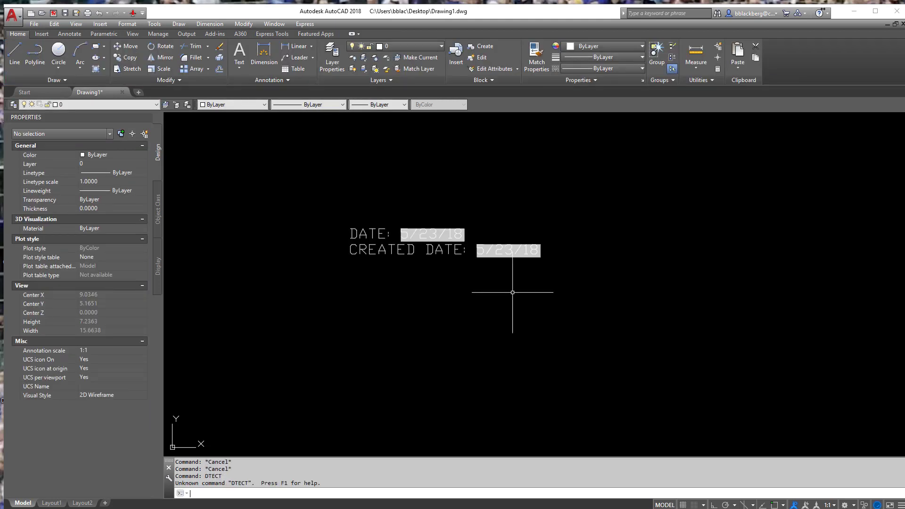
key(Escape)
key(Escape)
key(Escape)
text(D)
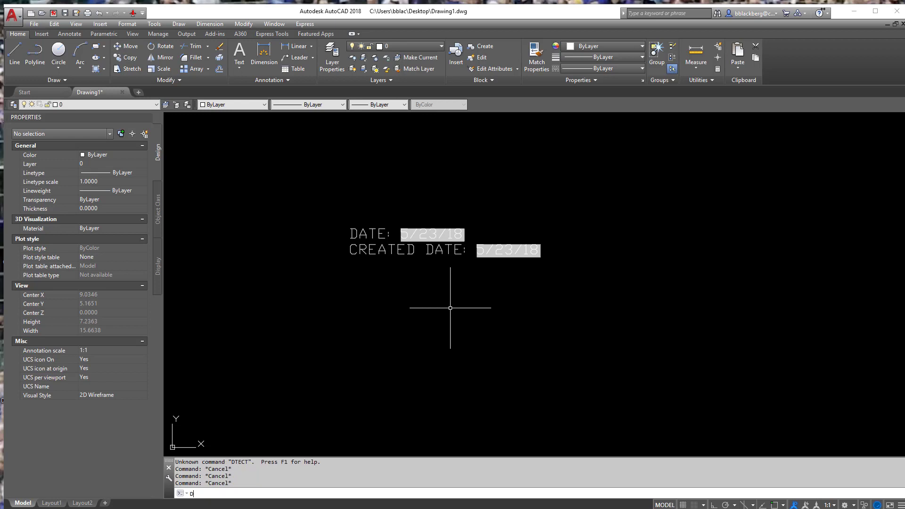
text(TEXT)
key(Return)
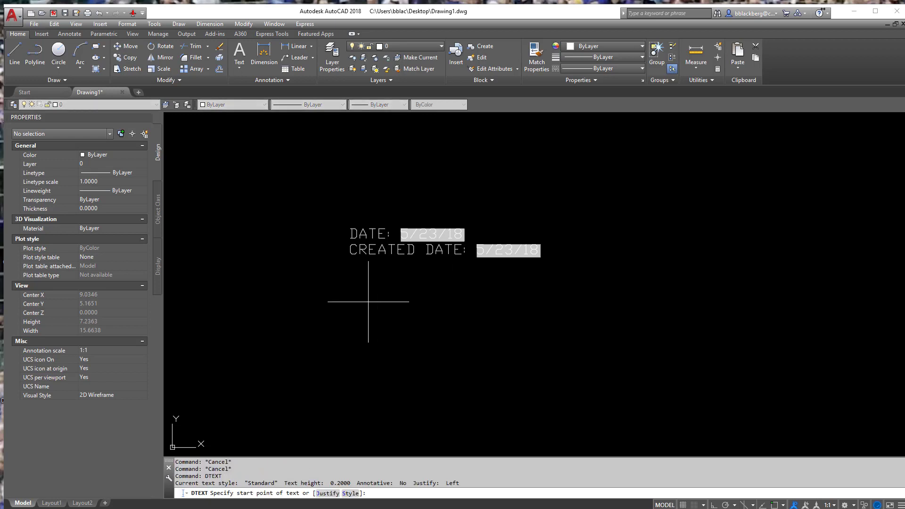
click(338, 353)
key(Return)
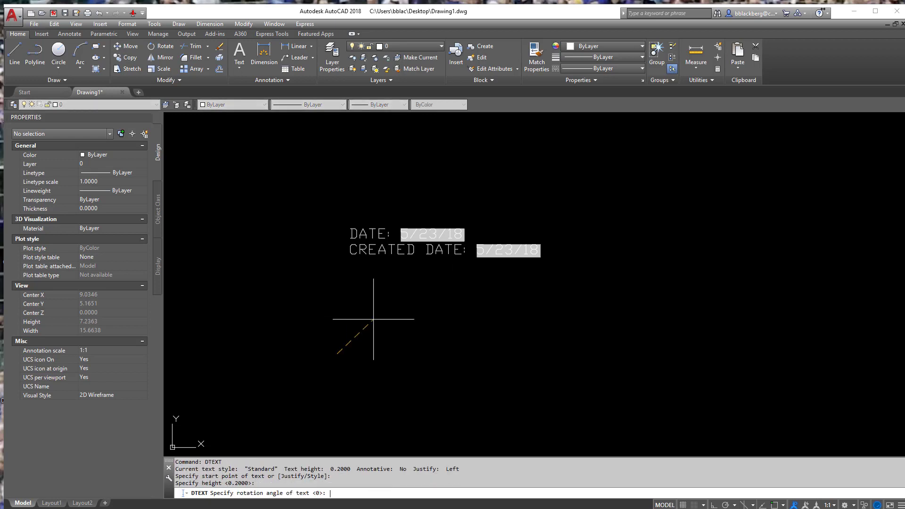
key(Return)
text(ASDASDASDASDASD)
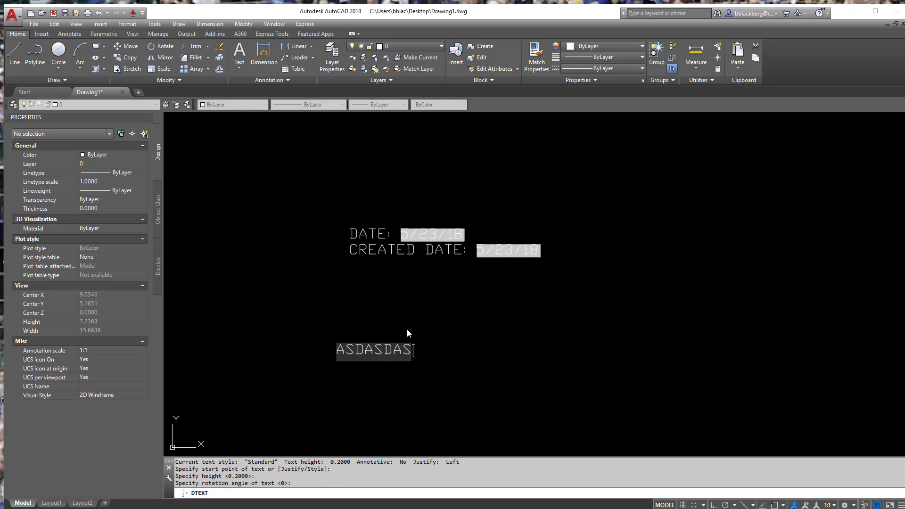
key(Return)
key(Return)
Step: Edit the test text and bring up the context menu at its end
double_click(424, 350)
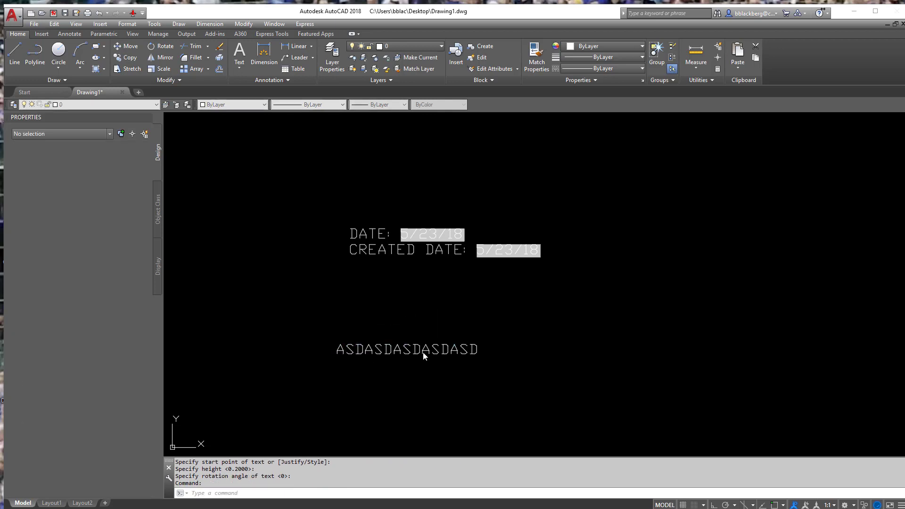
click(476, 352)
right_click(475, 352)
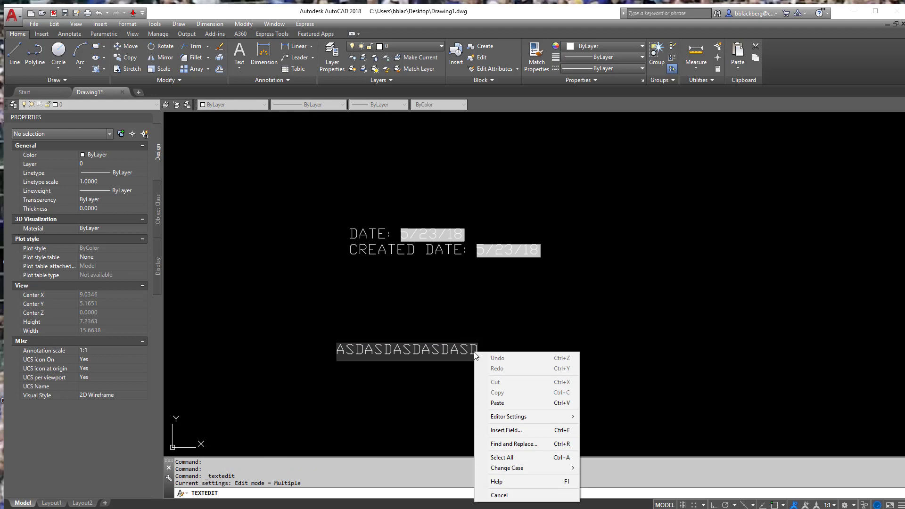
Step: Append a Filename field showing the drawing's path to the test text
click(504, 431)
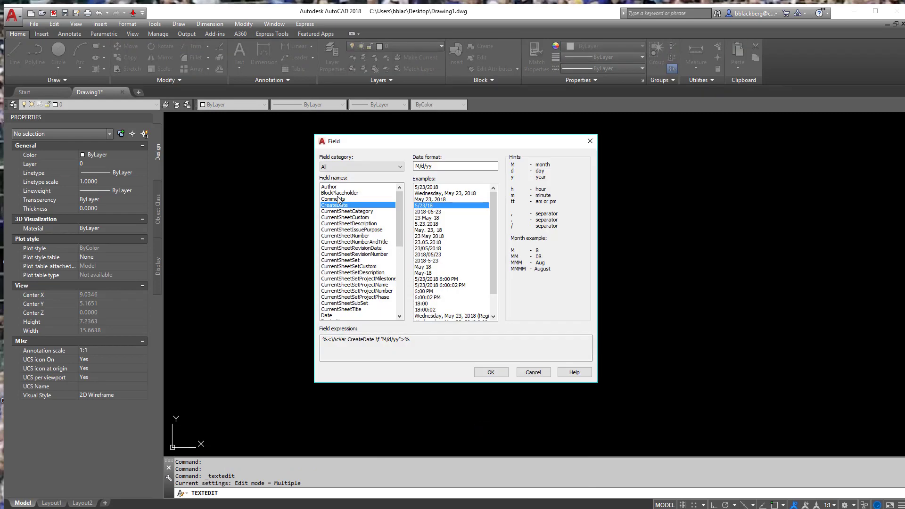
click(336, 200)
click(335, 206)
scroll(348, 311, down, 4)
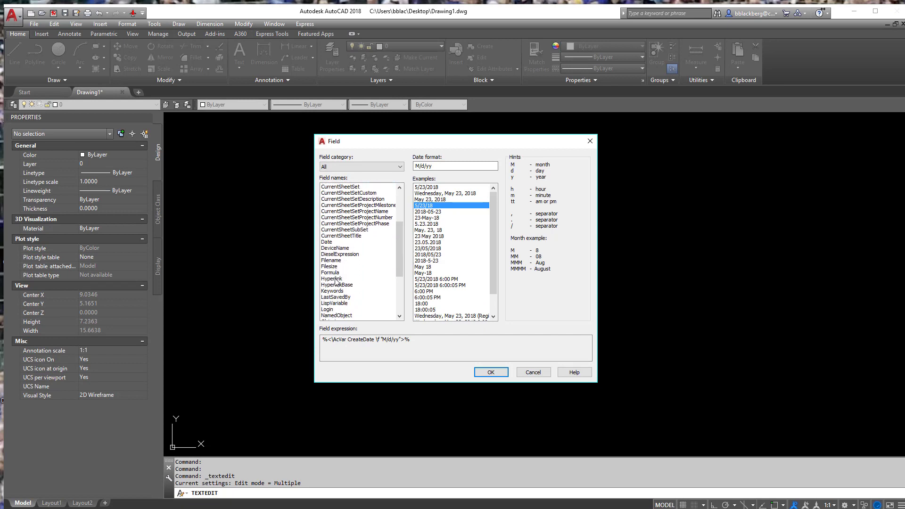
click(332, 261)
click(491, 372)
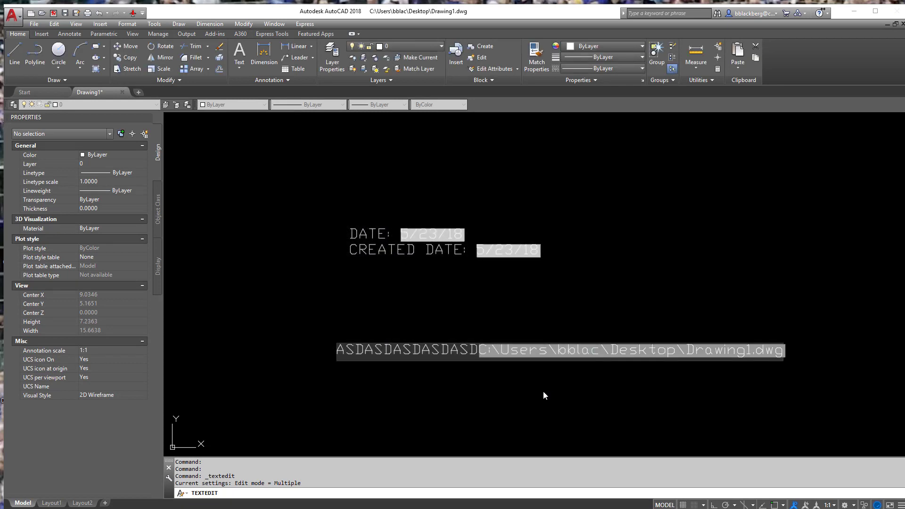
Step: Finish editing and delete the test text with a selection window
key(Escape)
key(Escape)
key(Escape)
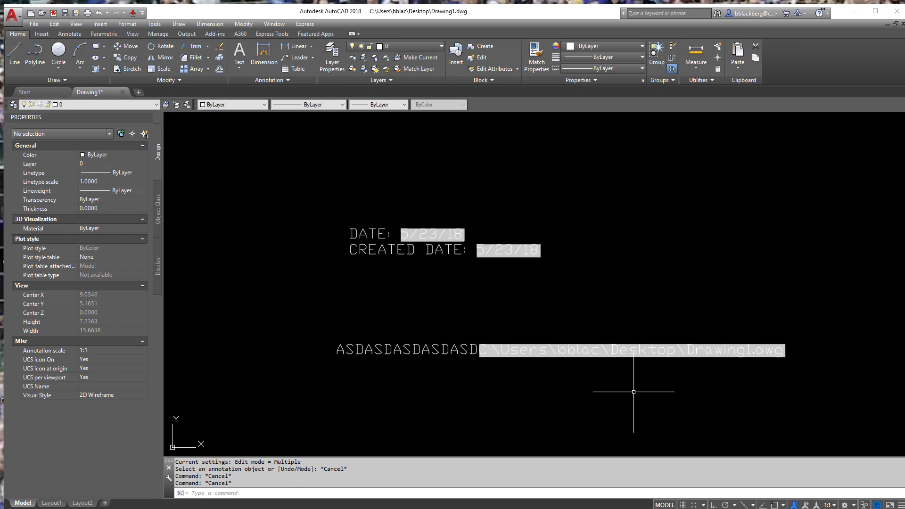
click(663, 299)
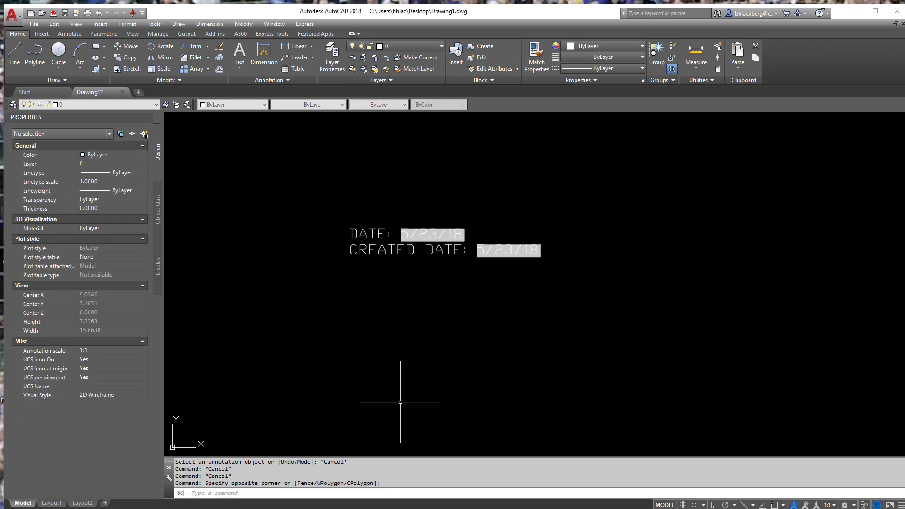
key(Delete)
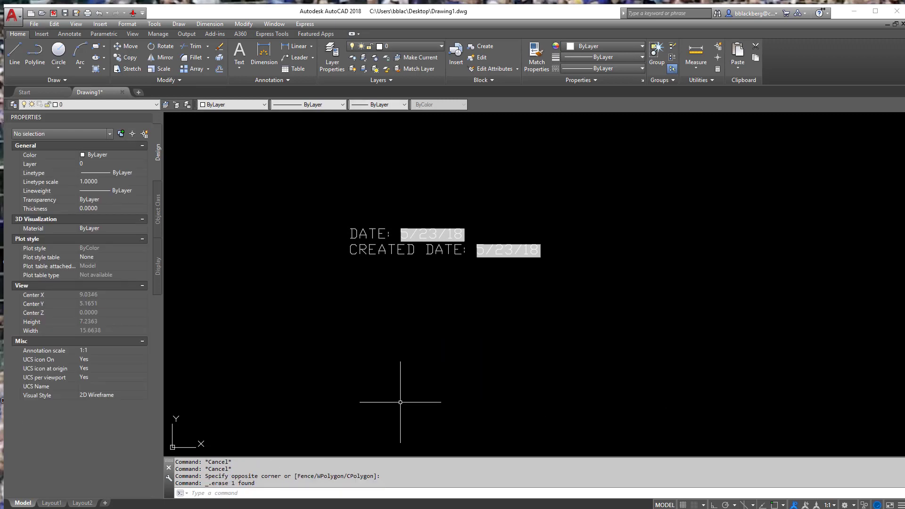
Step: Insert a table with default settings below the date lines via Draw > Table
click(98, 24)
click(98, 26)
click(182, 26)
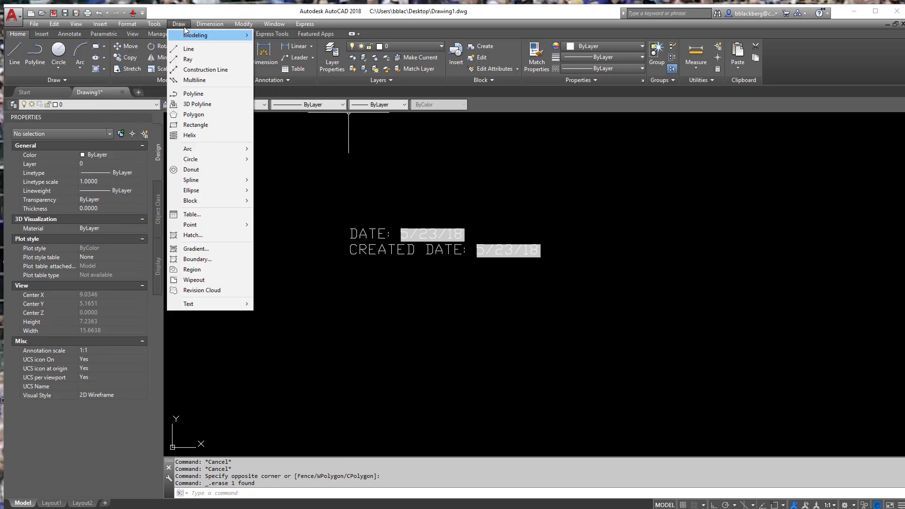
click(219, 215)
click(515, 364)
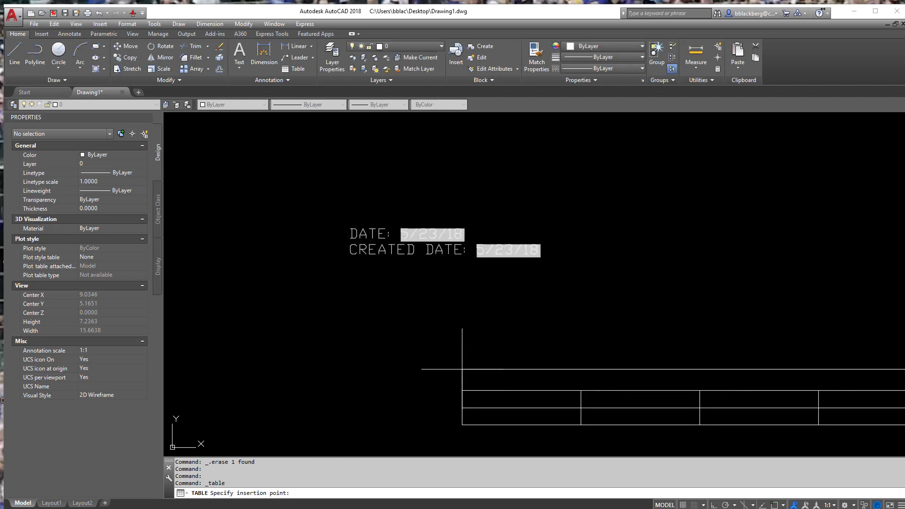
click(316, 321)
Step: Start editing cell A2 and bring up its context menu
click(415, 354)
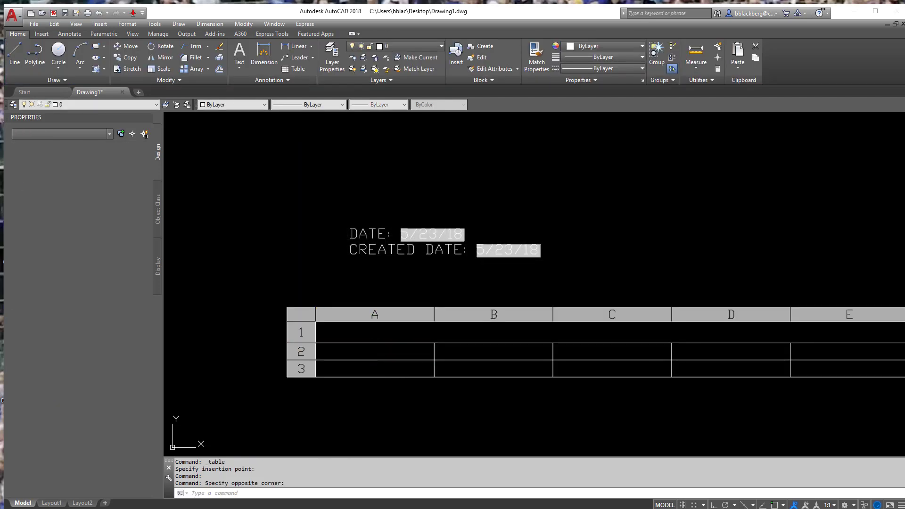
double_click(395, 353)
right_click(396, 352)
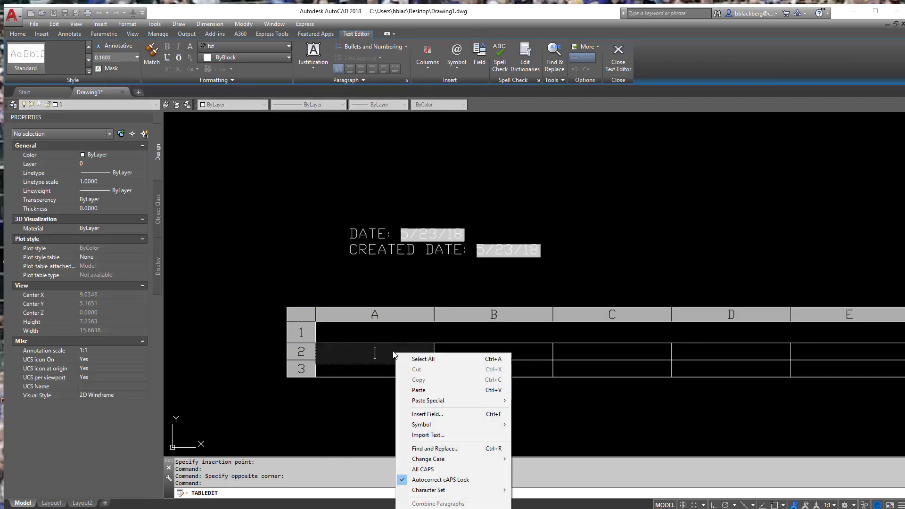
Step: Insert a Filesize field in Megabytes format into cell A2
click(434, 412)
click(347, 304)
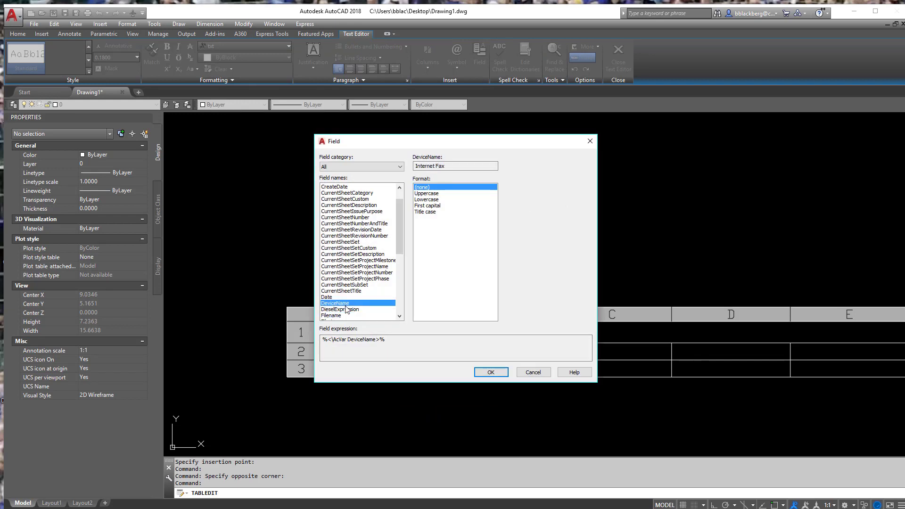
scroll(346, 310, down, 2)
click(337, 284)
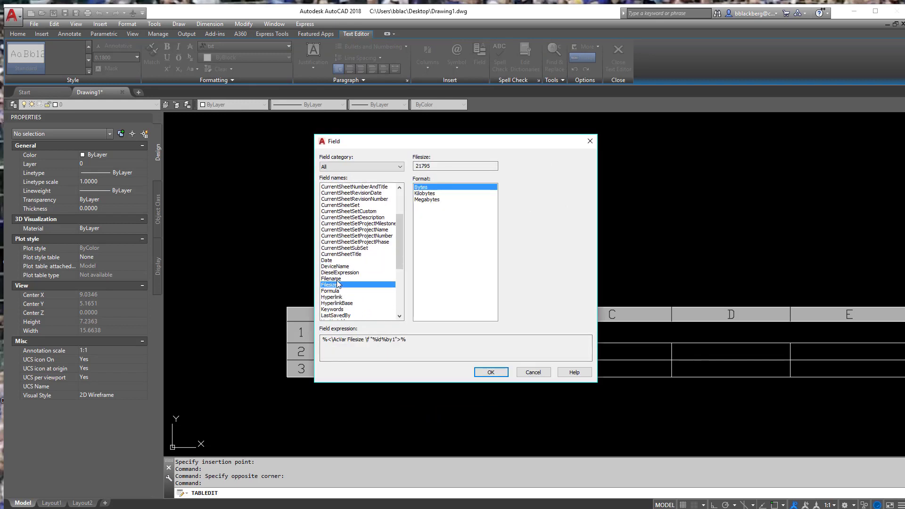
click(337, 279)
click(340, 285)
click(428, 200)
click(490, 373)
Step: Append 'MB' to the file size in A2, then window-select the table
click(626, 277)
click(390, 351)
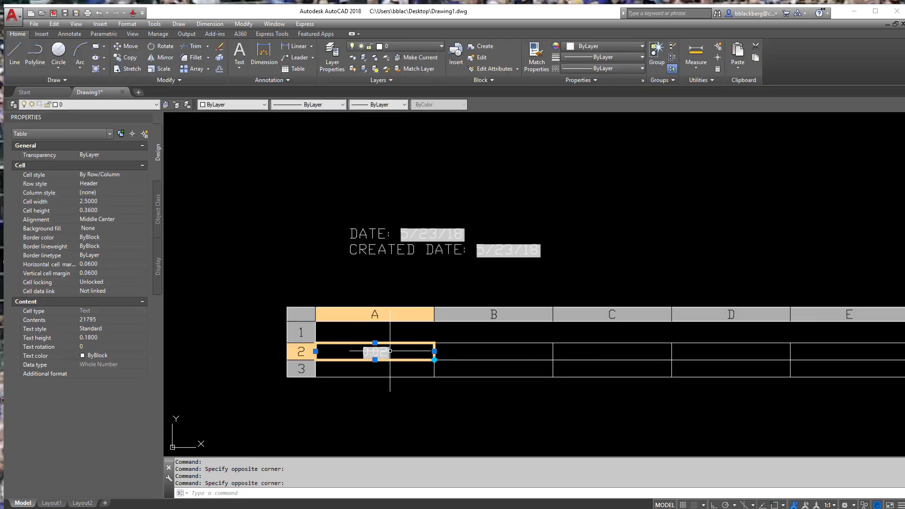
double_click(390, 352)
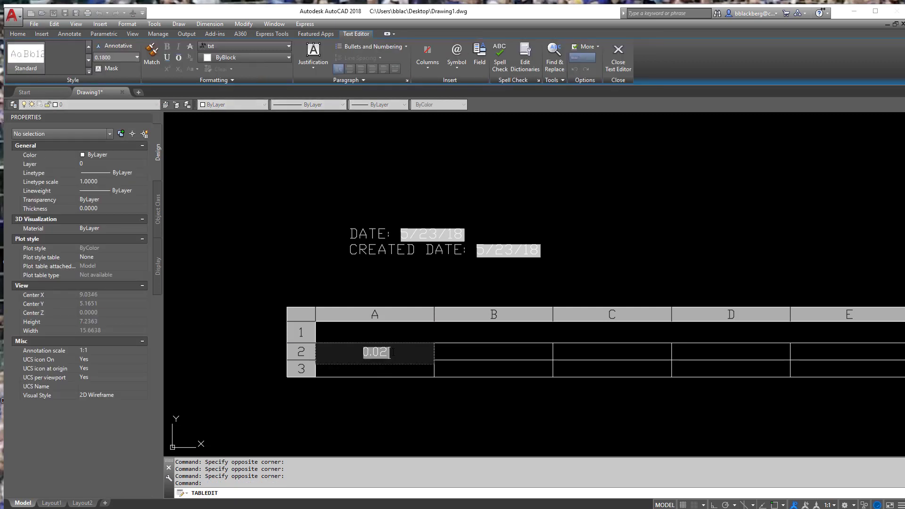
text(MB)
click(550, 290)
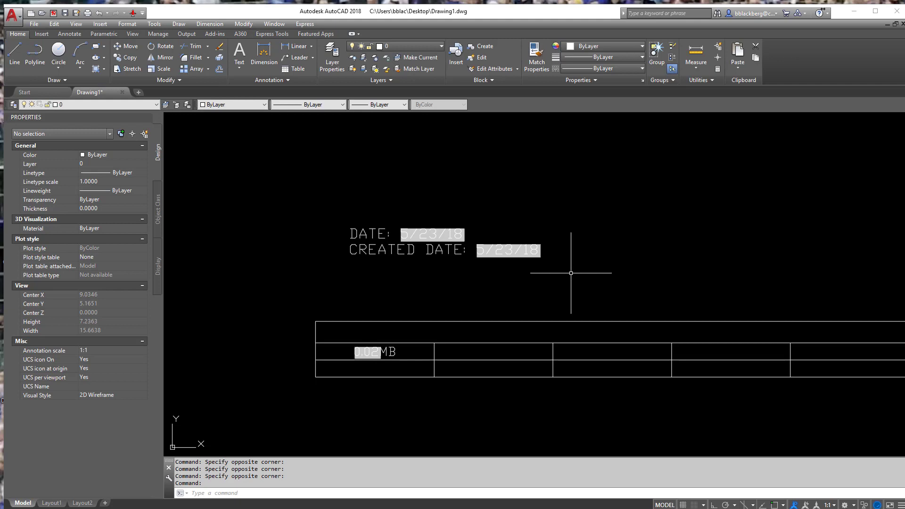
click(621, 299)
click(384, 382)
Step: Delete the selected table and pan to open space
key(Delete)
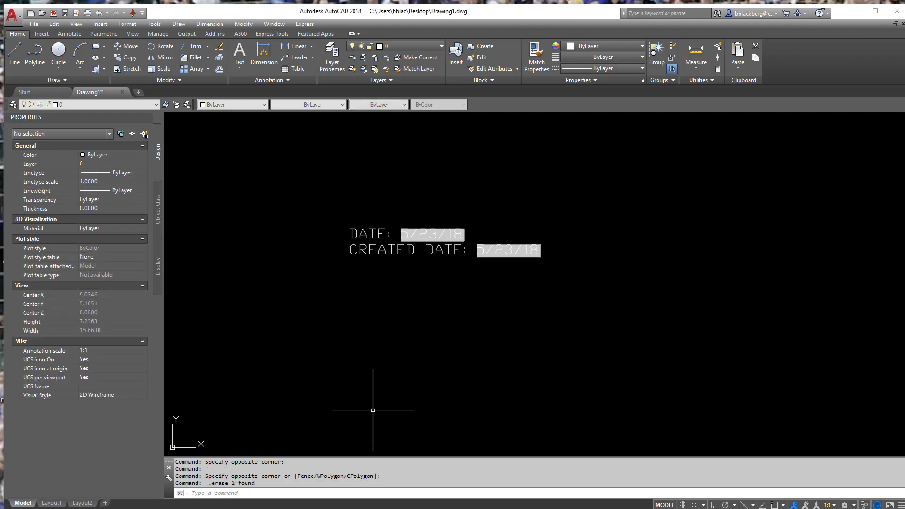
scroll(460, 359, down, 2)
middle_drag(469, 358, 555, 336)
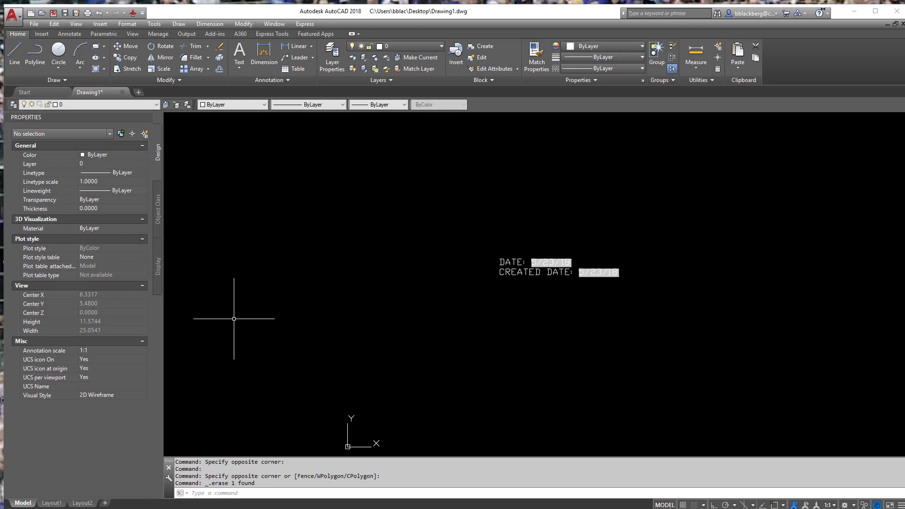
Step: Create a new MTEXT box and type the label 'FILE PATH:'
text(MTEXT Specify first corner:)
click(353, 316)
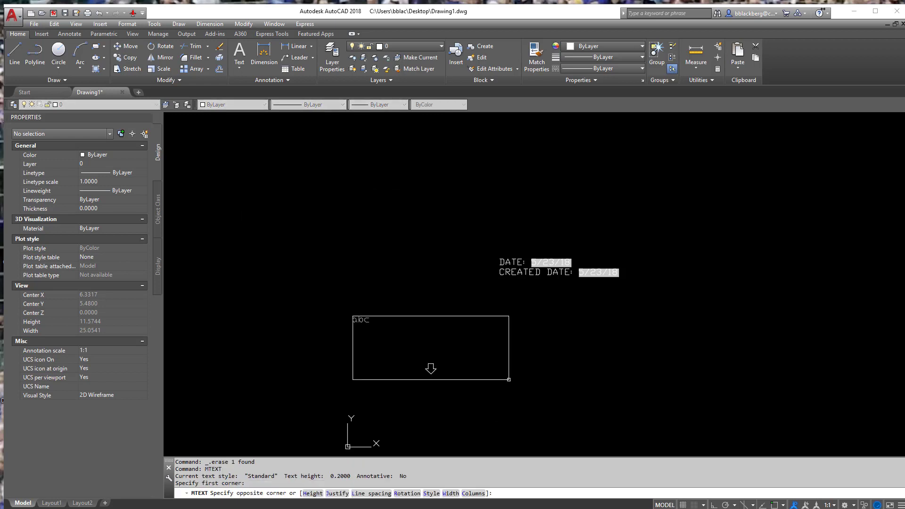
click(857, 351)
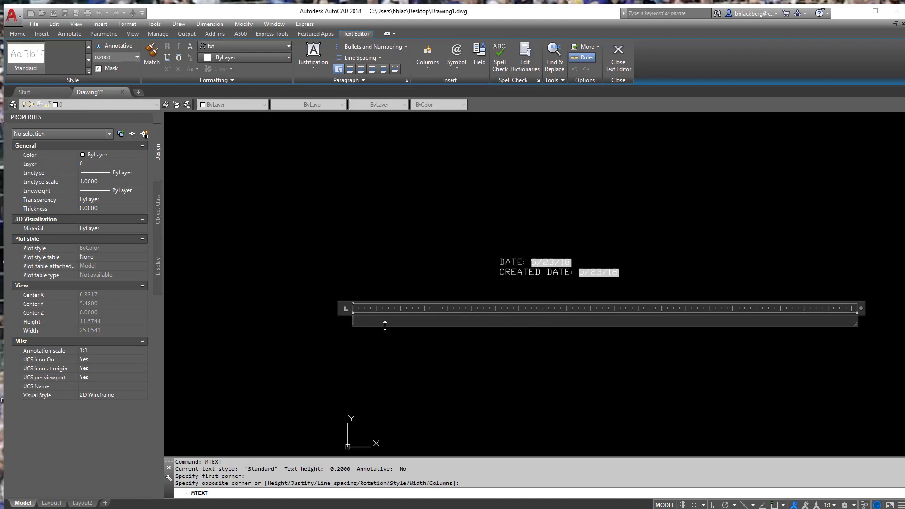
text(f)
key(BackSpace)
text(FILE NAME:)
key(BackSpace)
key(BackSpace)
key(BackSpace)
key(BackSpace)
key(BackSpace)
text(PATHJ)
key(BackSpace)
text(:)
Step: Insert a Filename field in Title case showing the path after FILE PATH:
right_click(428, 333)
click(456, 381)
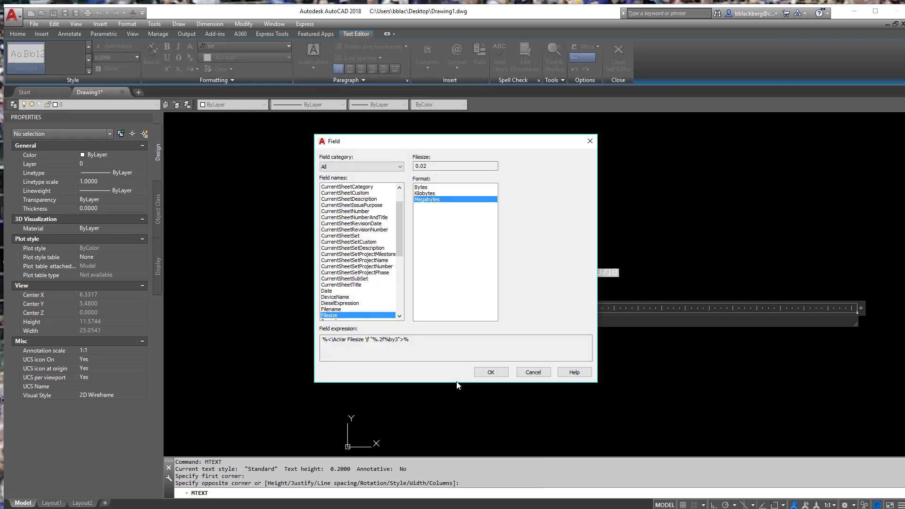
click(331, 309)
drag(401, 224, 395, 250)
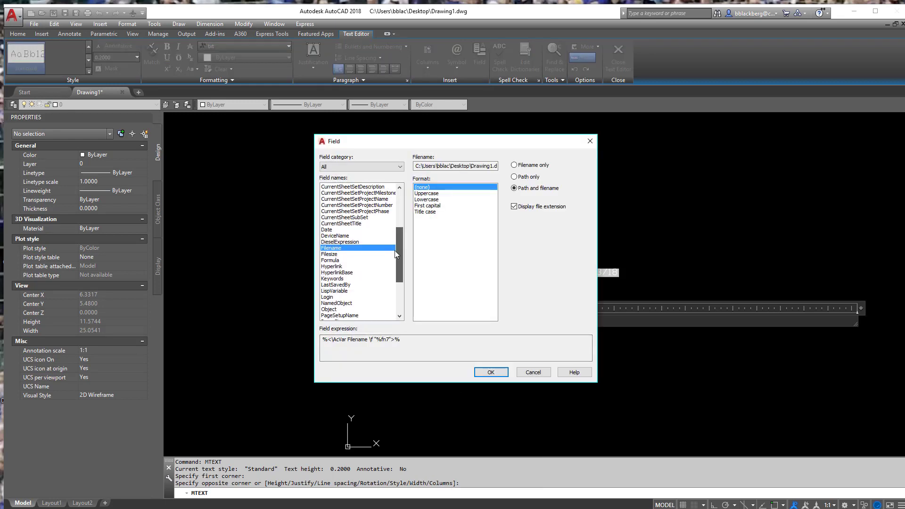
click(334, 255)
click(332, 248)
click(429, 213)
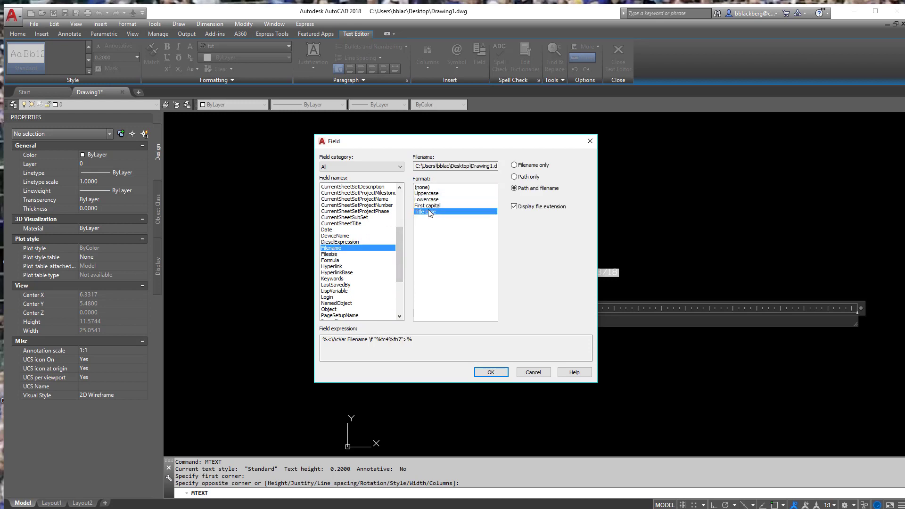
click(491, 372)
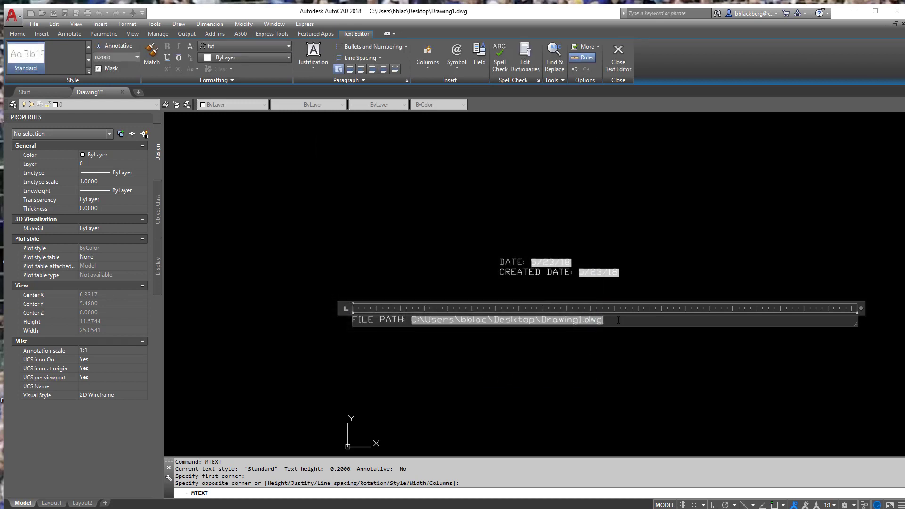
Step: Replace the stray characters after the file path with the label SAVE DATE
text(SAVE DATE)
Step: Insert a SaveDate field in M/d/yy format (5/23/18), then type the USER label
right_click(683, 324)
click(736, 385)
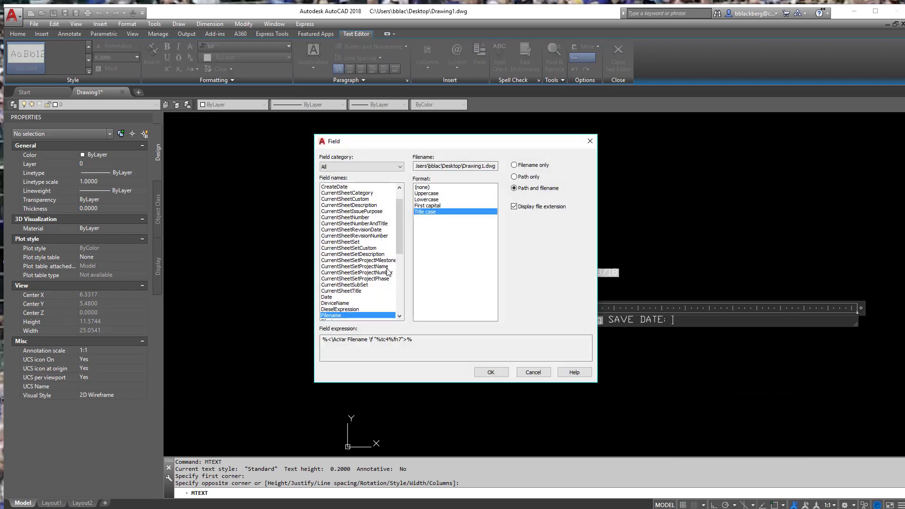
scroll(400, 242, up, 1)
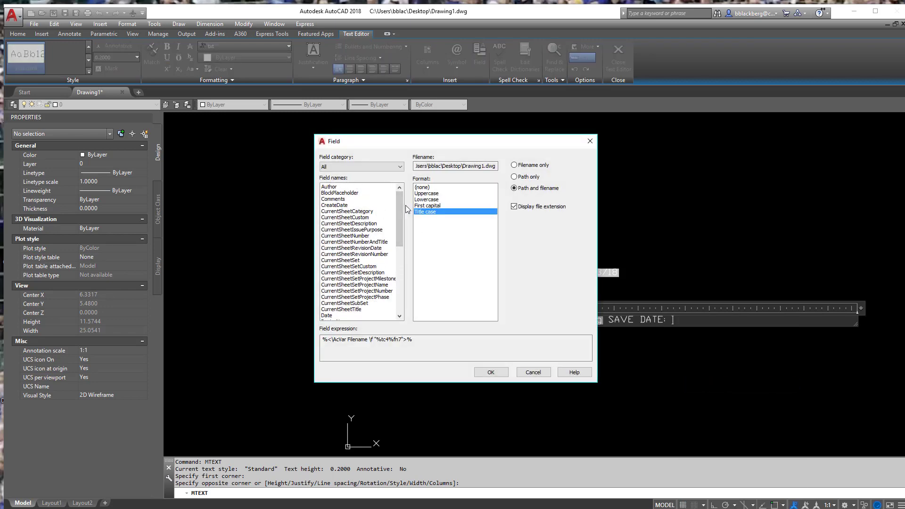
drag(399, 205, 393, 262)
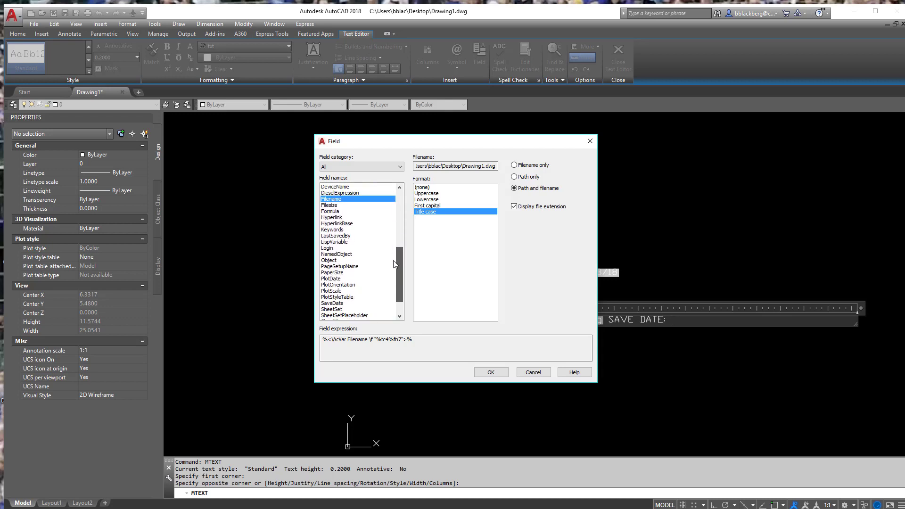
click(343, 303)
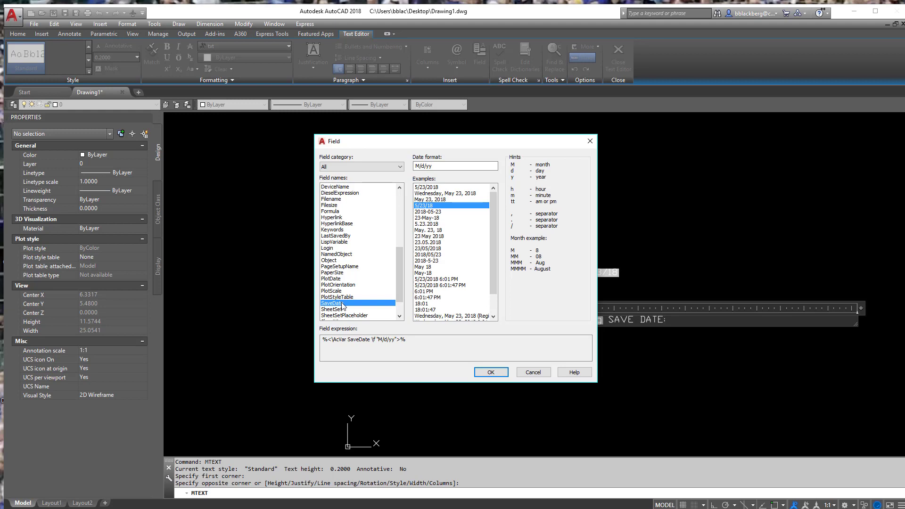
click(493, 373)
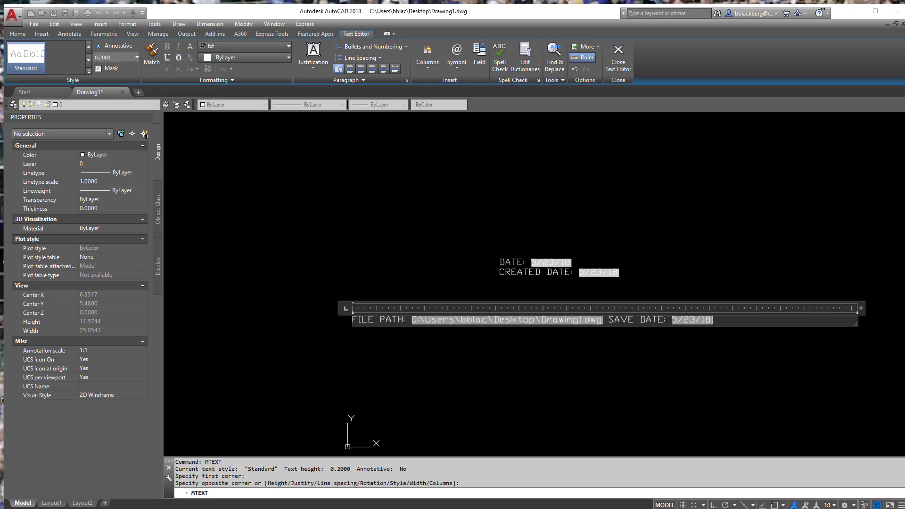
text(USER:)
Step: Insert a Login field in Title case after USER and exit the Text Editor
right_click(753, 319)
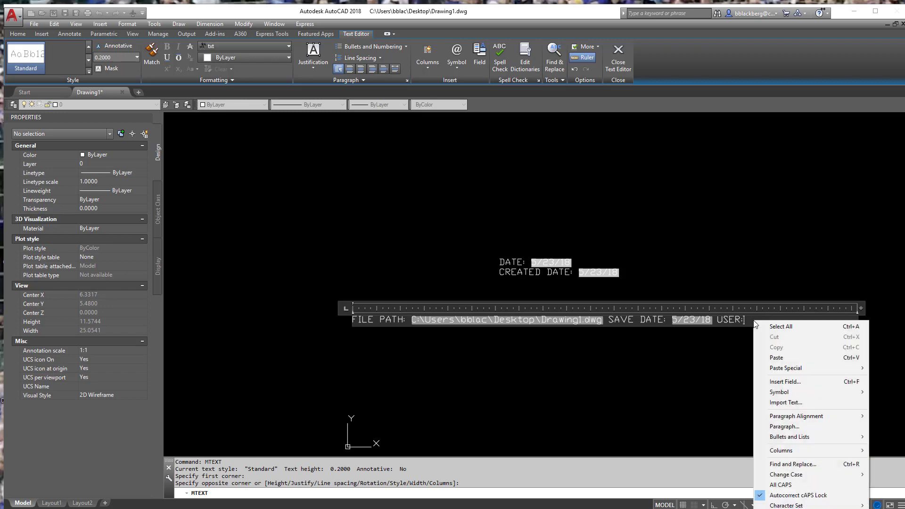
click(778, 381)
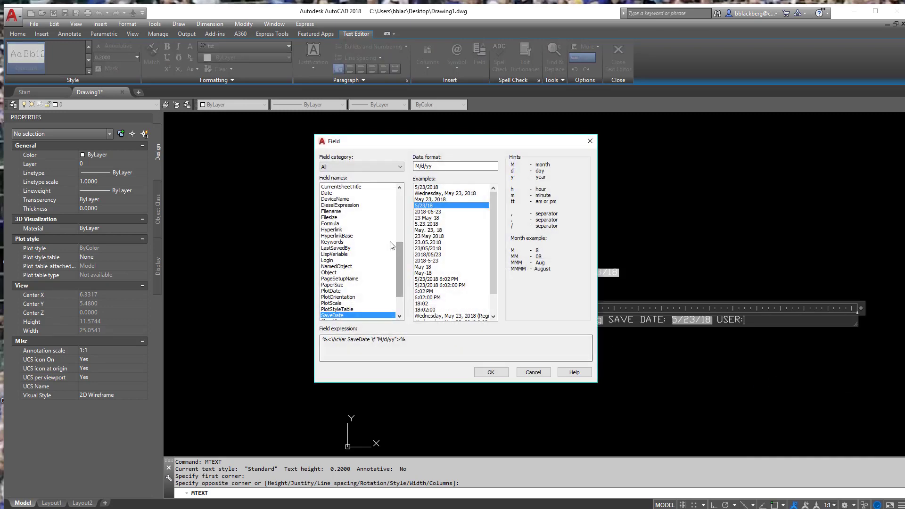
click(333, 261)
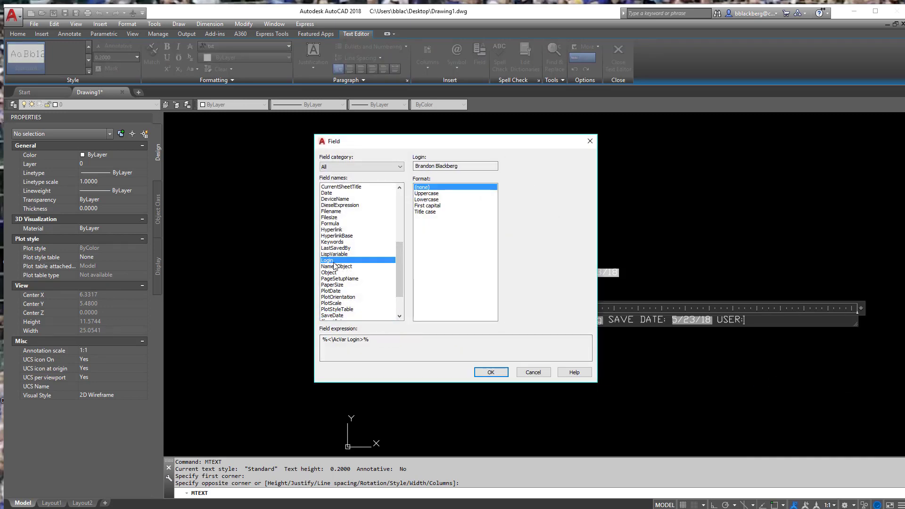
click(433, 212)
click(491, 372)
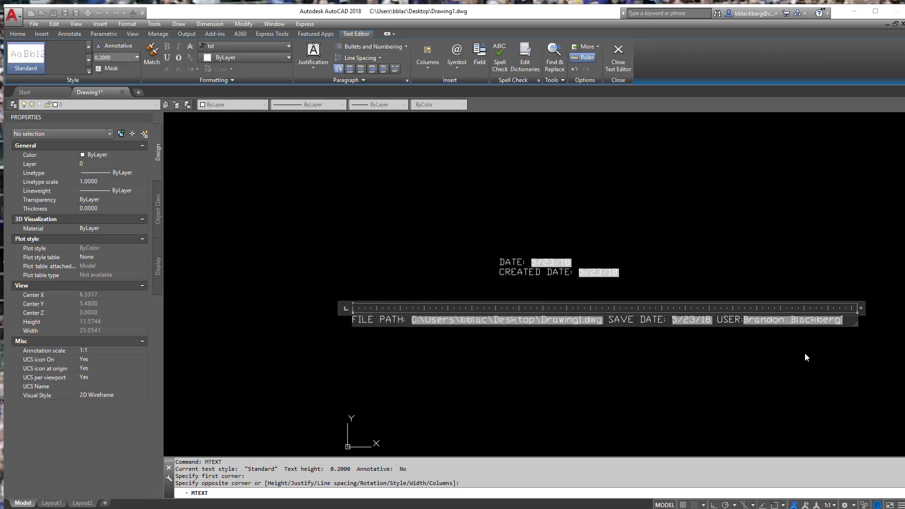
click(806, 353)
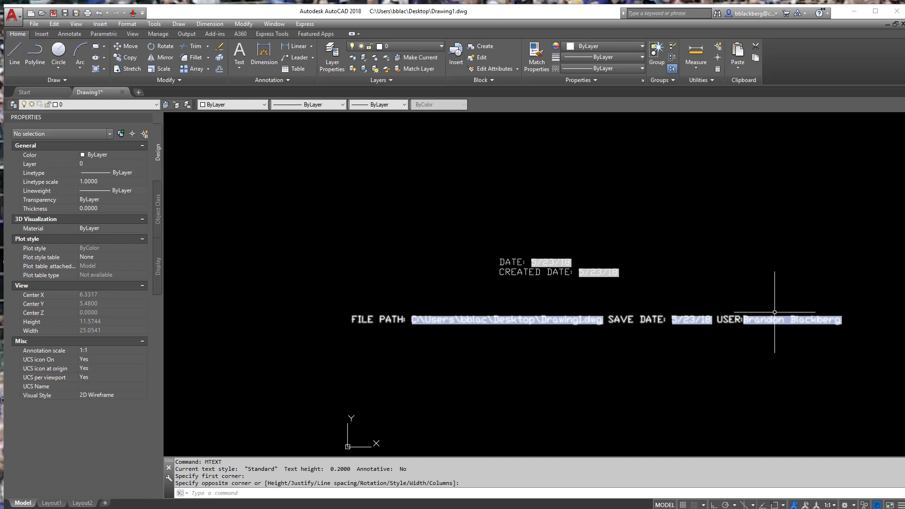
Step: Add a space after USER in the bottom text line, then crossing-select the text and clear the selection
double_click(755, 320)
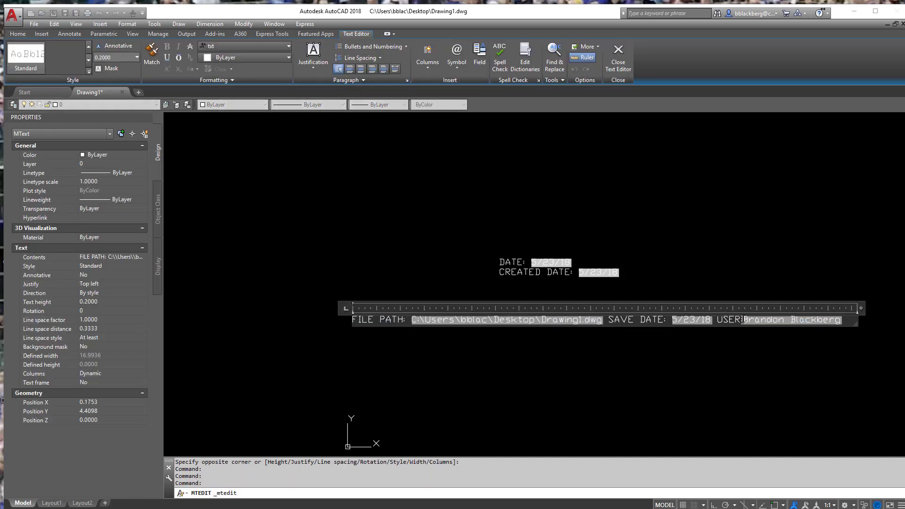
click(763, 352)
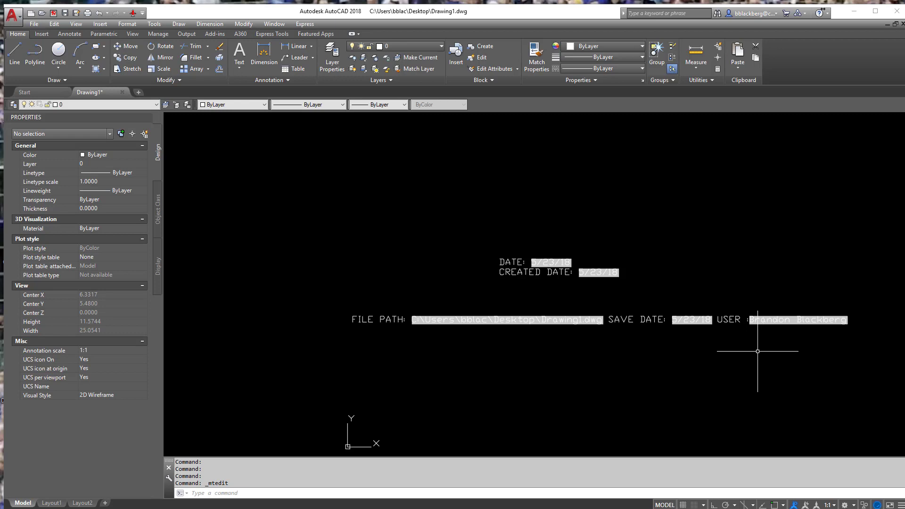
click(872, 304)
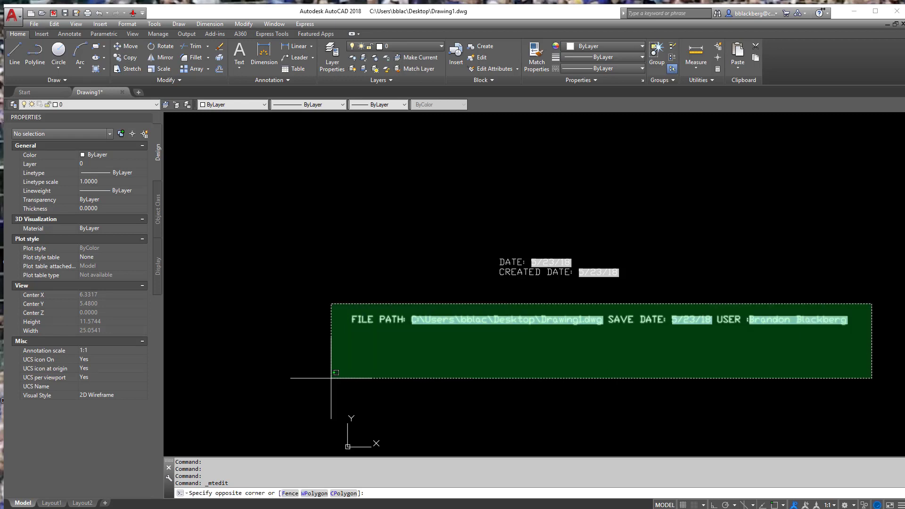
click(333, 378)
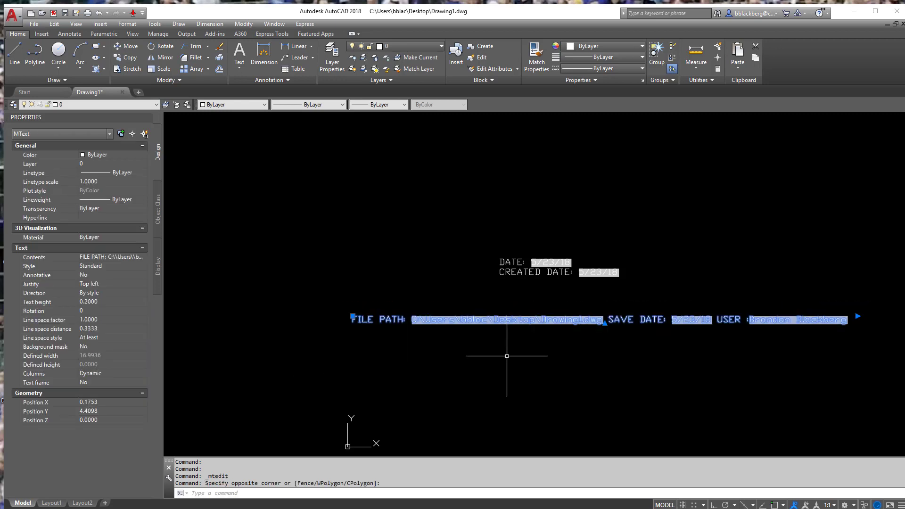
key(Escape)
key(Escape)
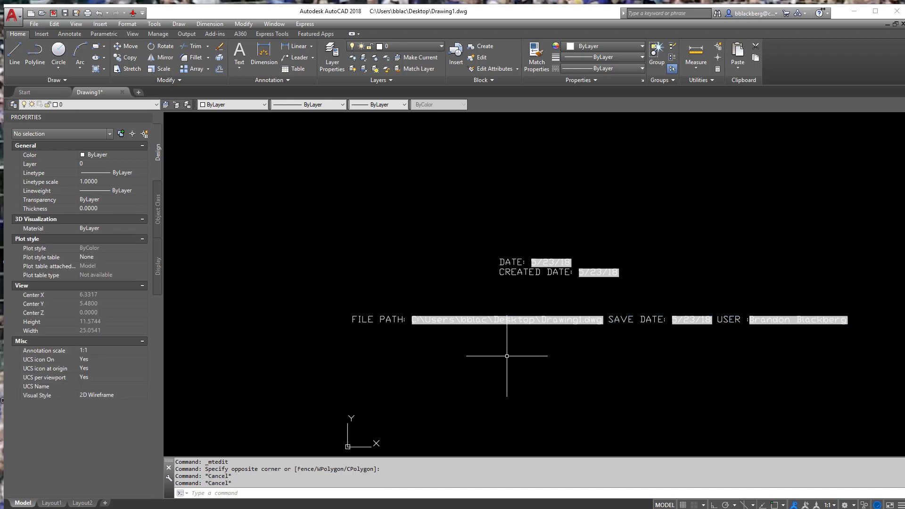